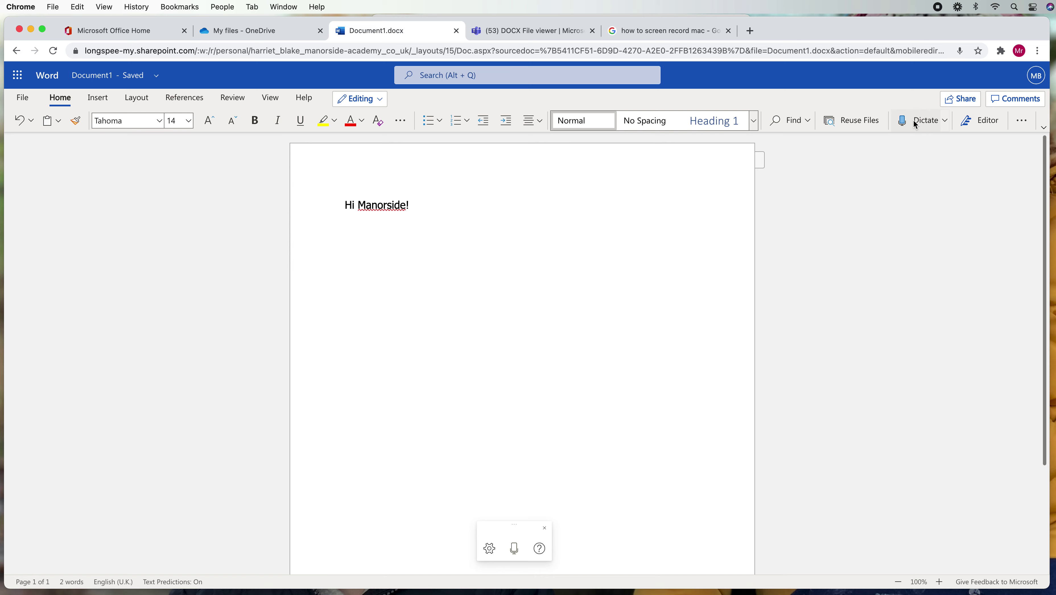
- Open the dictation controls and set the spoken language to English (U.K.)
left_click(918, 121)
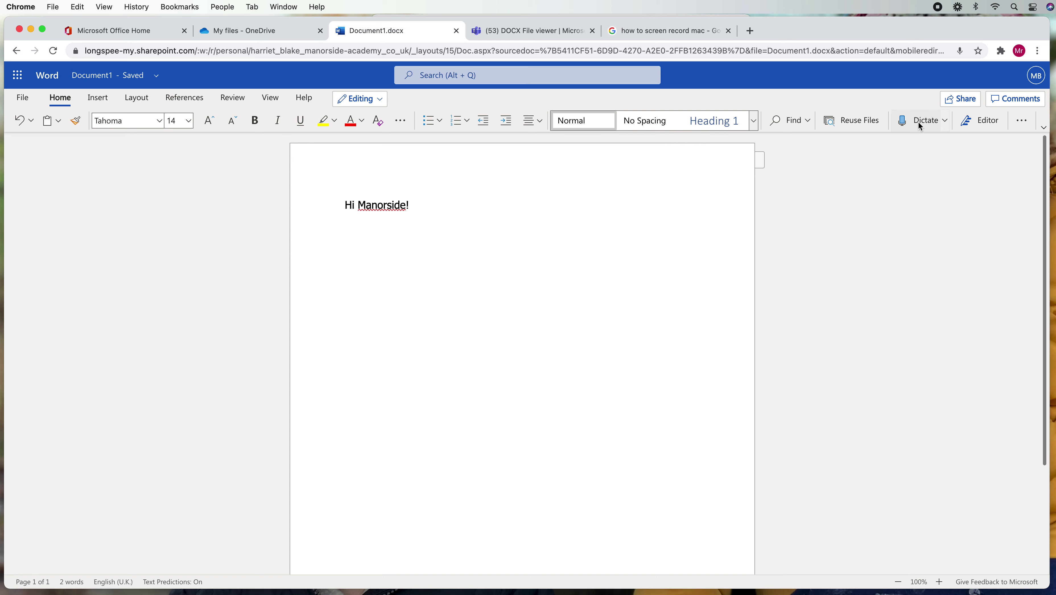
left_click(918, 121)
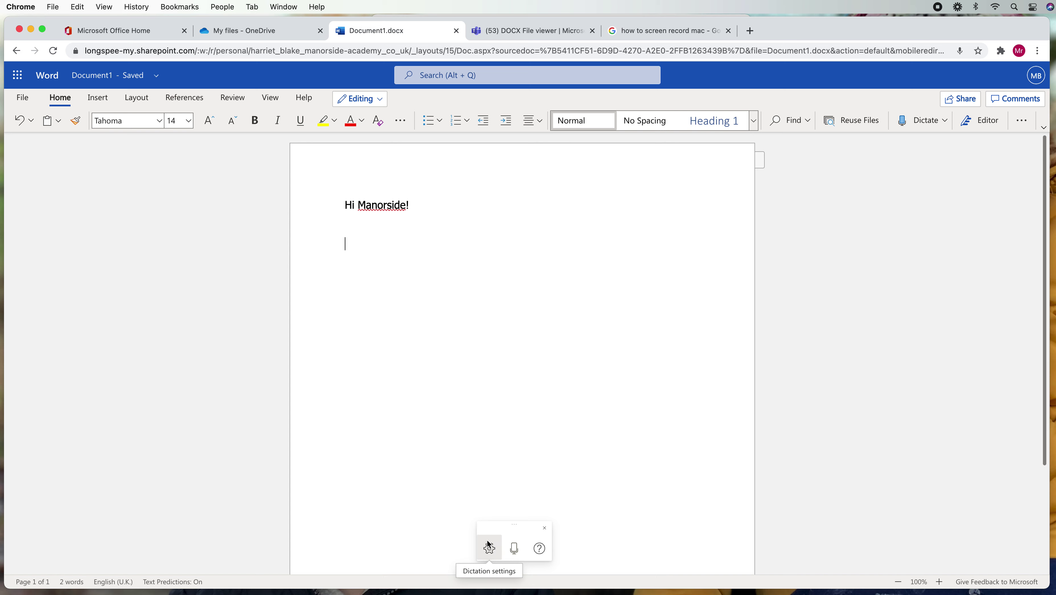
left_click(492, 551)
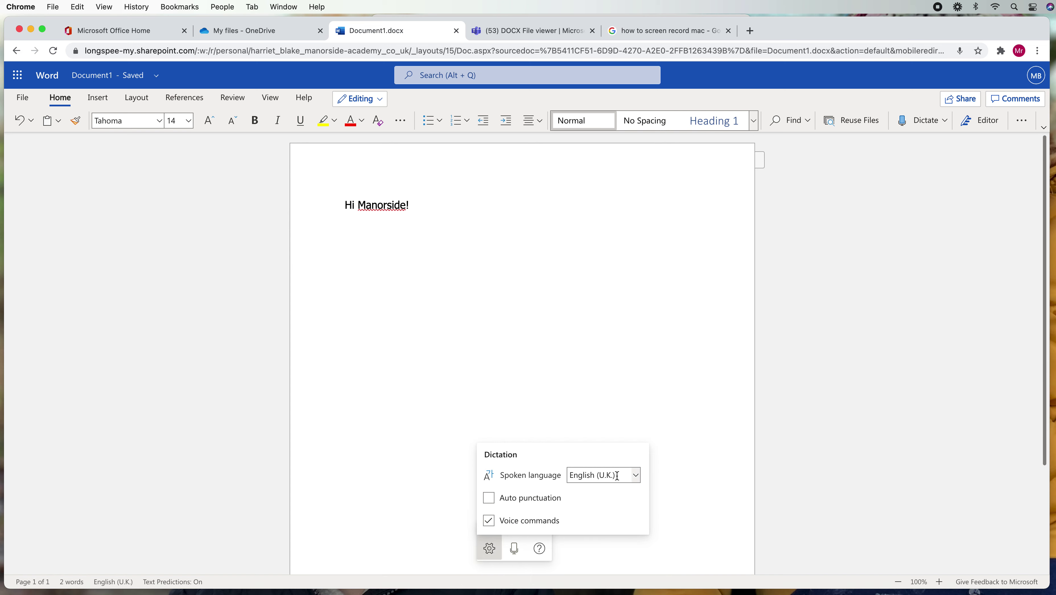
left_click(636, 476)
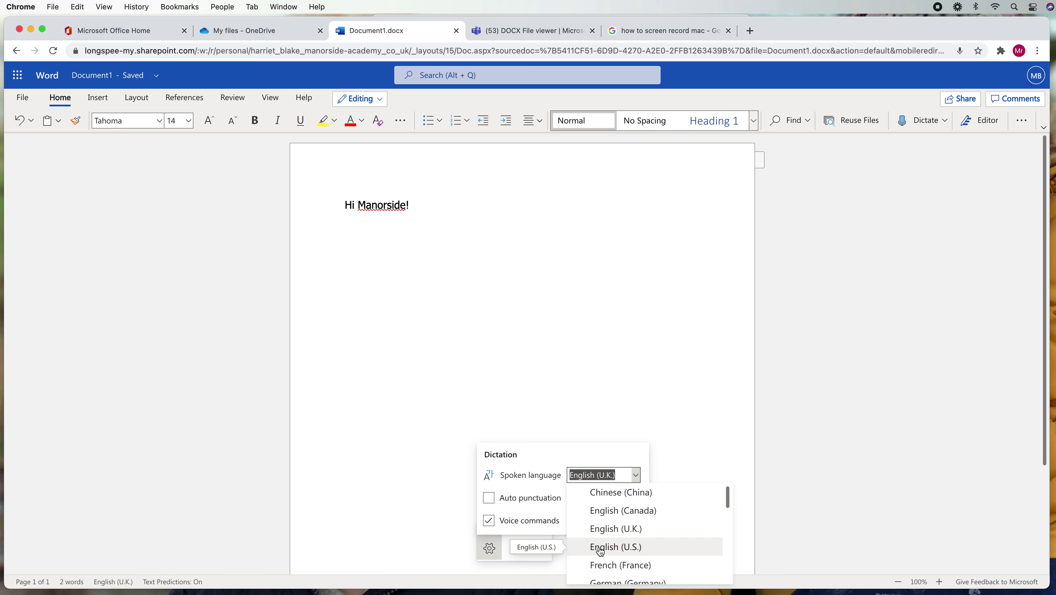
left_click(603, 535)
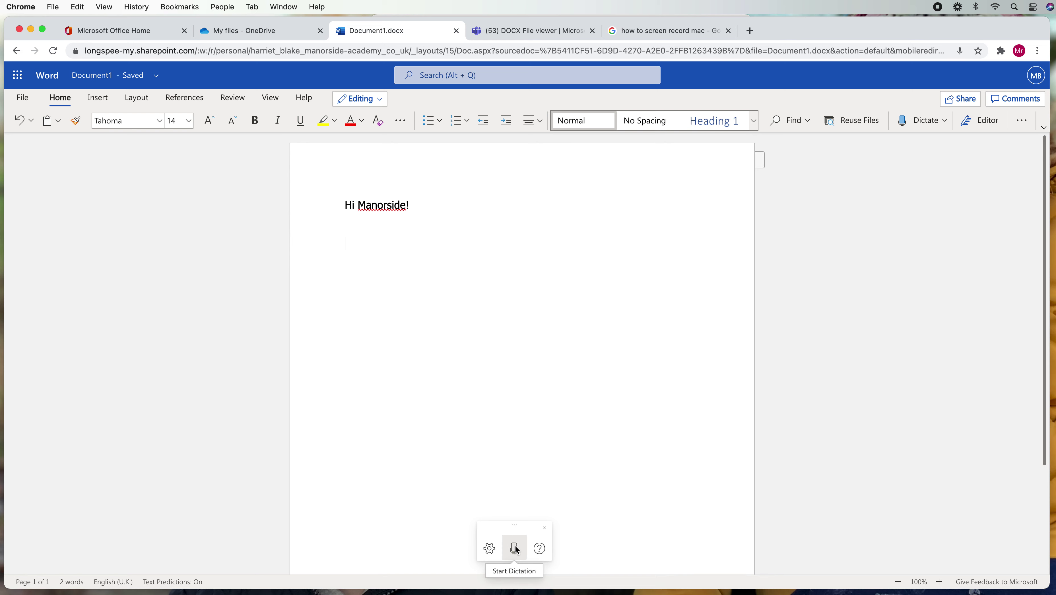
- Dictate sample sentences below the greeting explaining spoken punctuation, speech marks, contractions and possessive apostrophes, and stop dictation
left_click(514, 550)
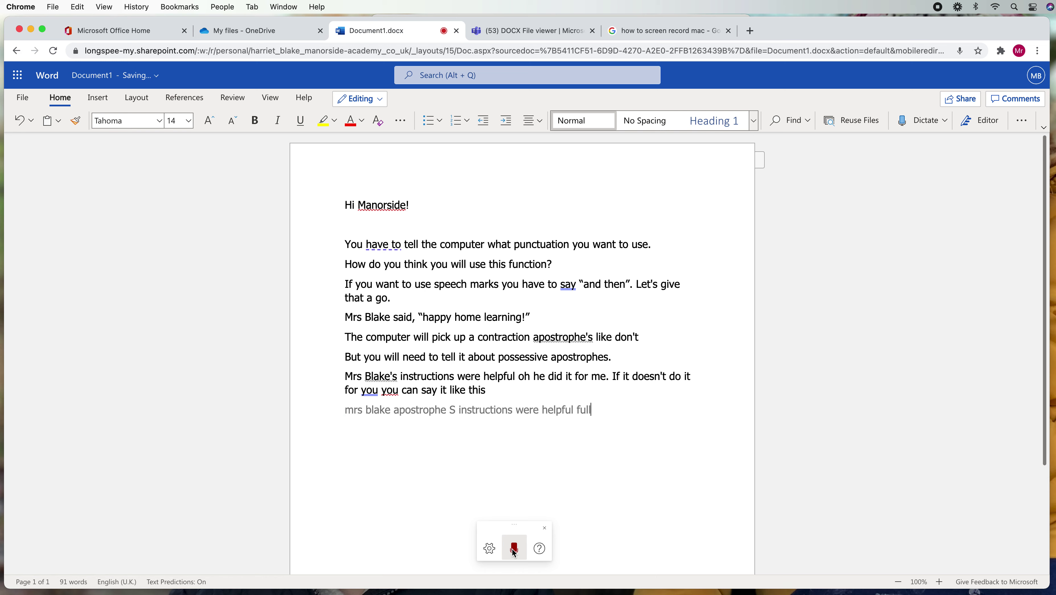
left_click(514, 549)
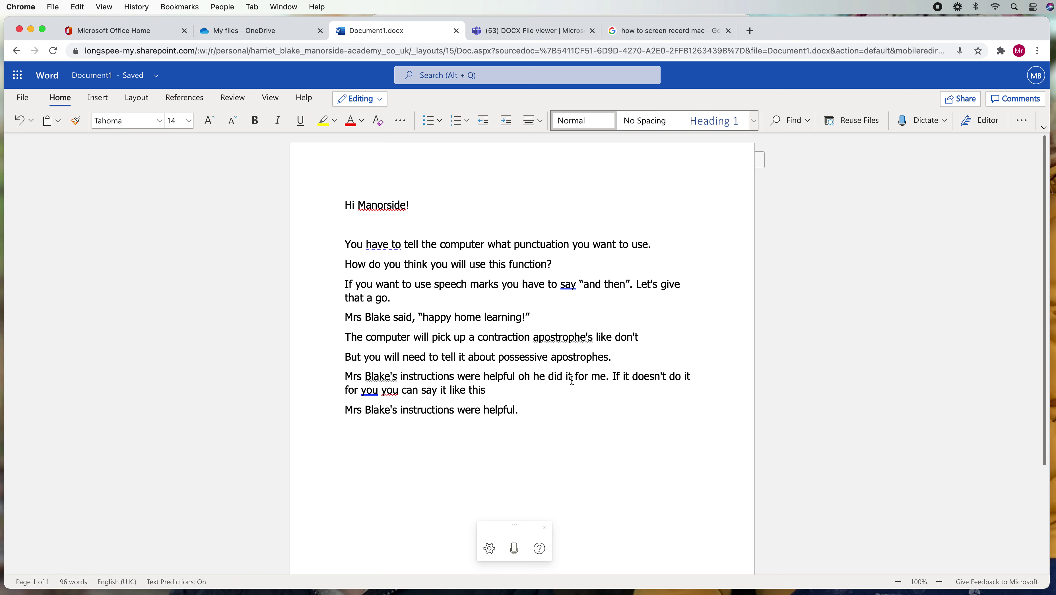
- Correct the dictated paragraph by deleting "oh he did it for me" after "helpful" and inserting a comma between "you you"
left_click(608, 377)
key("BackSpace")
key("BackSpace")
key("BackSpace")
key("BackSpace")
key("BackSpace")
key("BackSpace")
key("BackSpace")
key("BackSpace")
key("BackSpace")
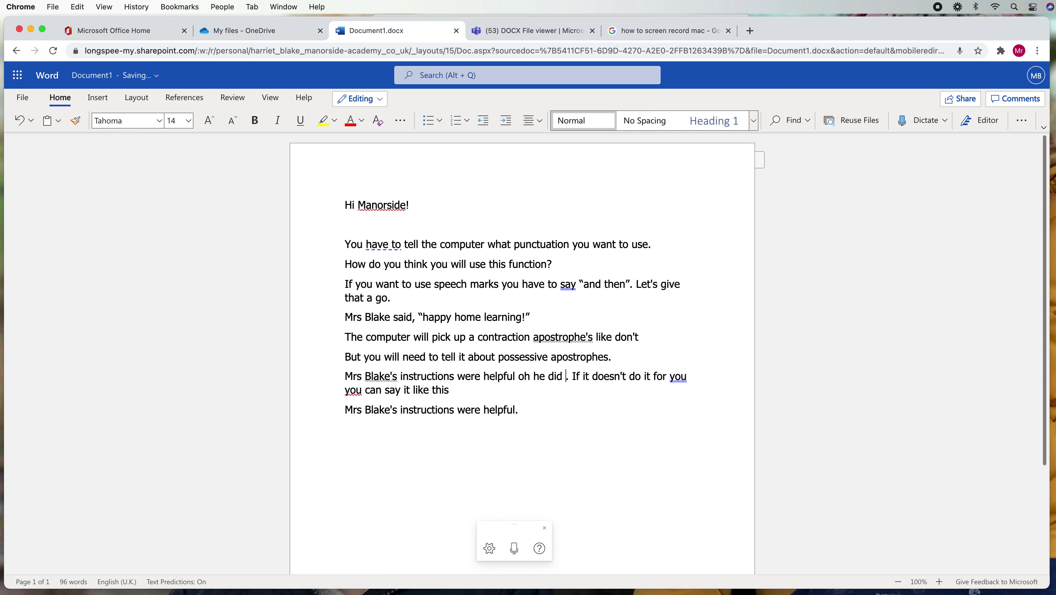
key("BackSpace")
key("BackSpace")
key("BackSpace")
key("BackSpace")
key("BackSpace")
key("BackSpace")
key("BackSpace")
key("BackSpace")
key("BackSpace")
key("BackSpace")
key("BackSpace")
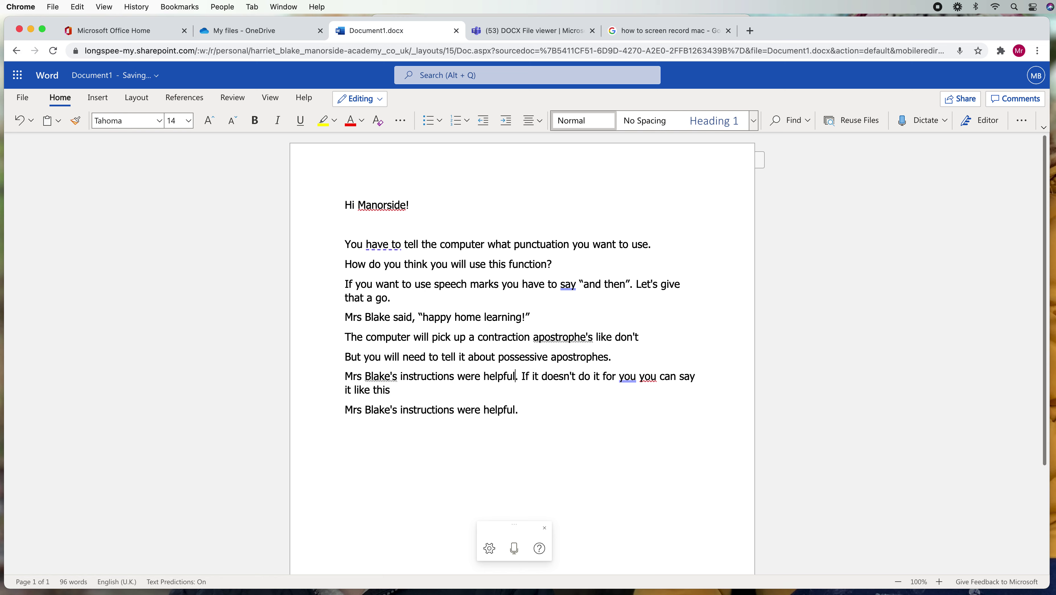
left_click(637, 379)
type(",")
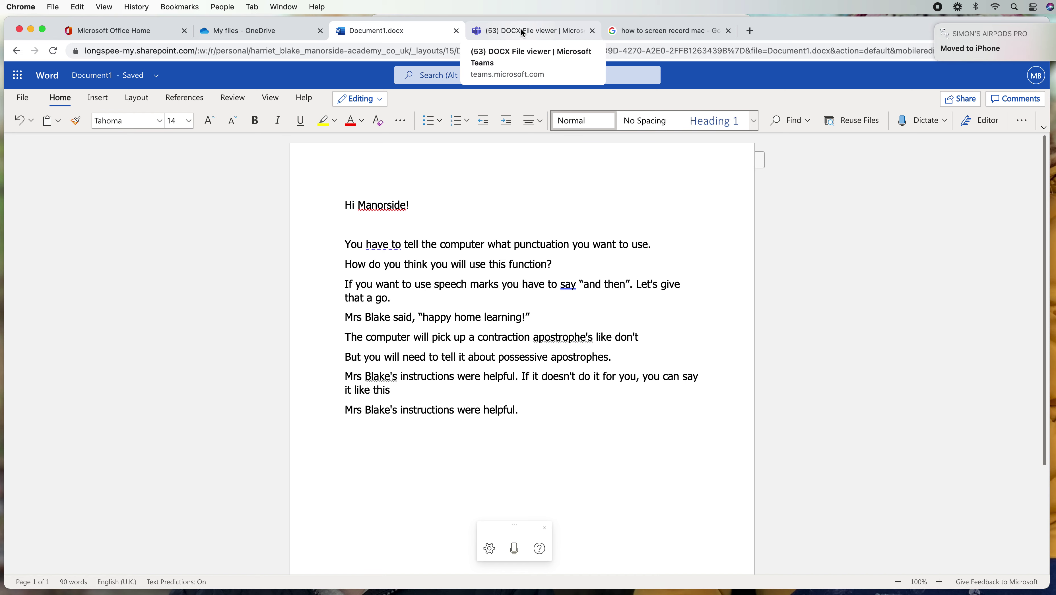
- Switch to the "infer and predict" worksheet in Microsoft Teams and delete the existing answer under Q1
left_click(521, 29)
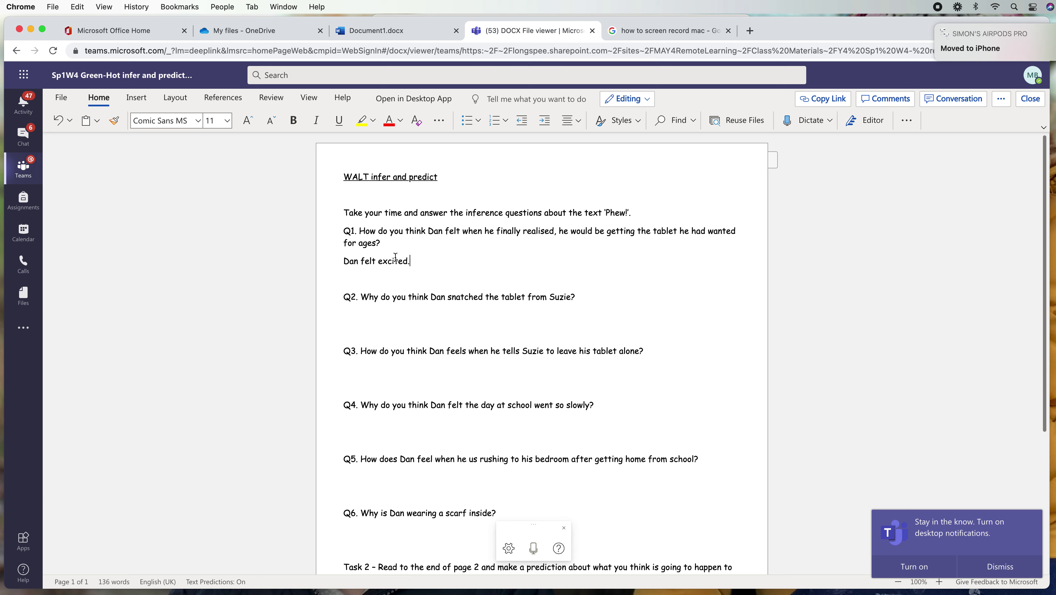
key("BackSpace")
key("BackSpace")
key("BackSpace")
key("BackSpace")
key("BackSpace")
key("BackSpace")
key("BackSpace")
key("BackSpace")
key("BackSpace")
key("BackSpace")
key("BackSpace")
key("BackSpace")
key("BackSpace")
key("BackSpace")
key("BackSpace")
key("BackSpace")
key("BackSpace")
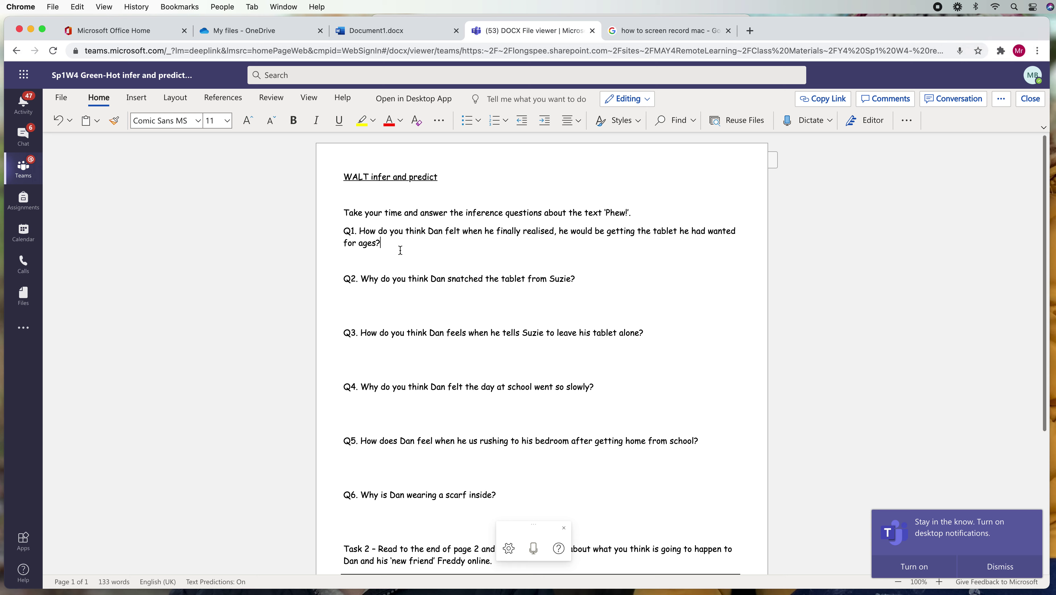
- Dictate the answer "Dan felt excited." on a new line under Q1 and stop dictation
key("Return")
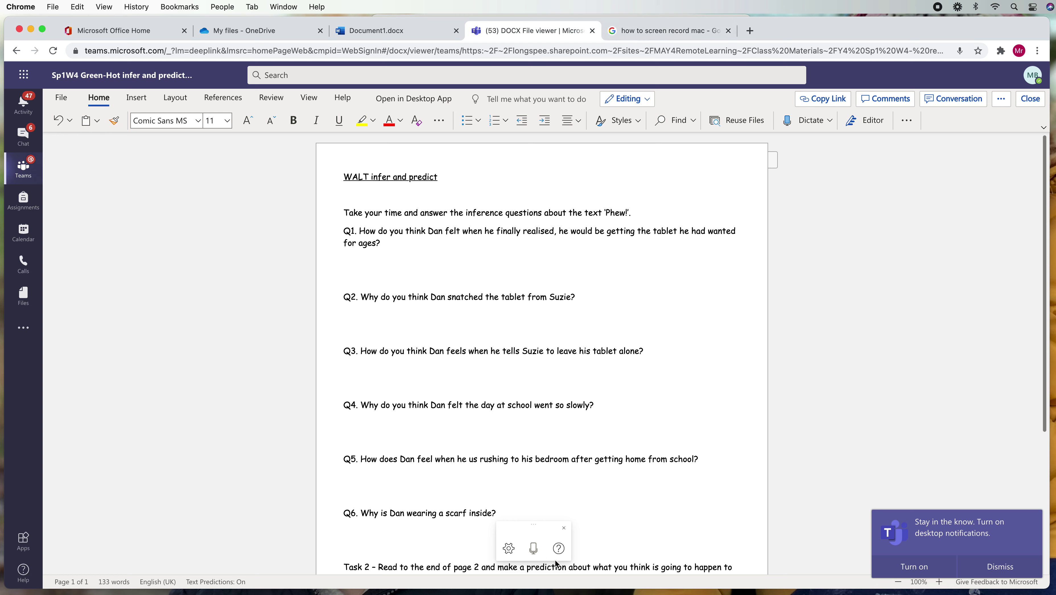
left_click(534, 549)
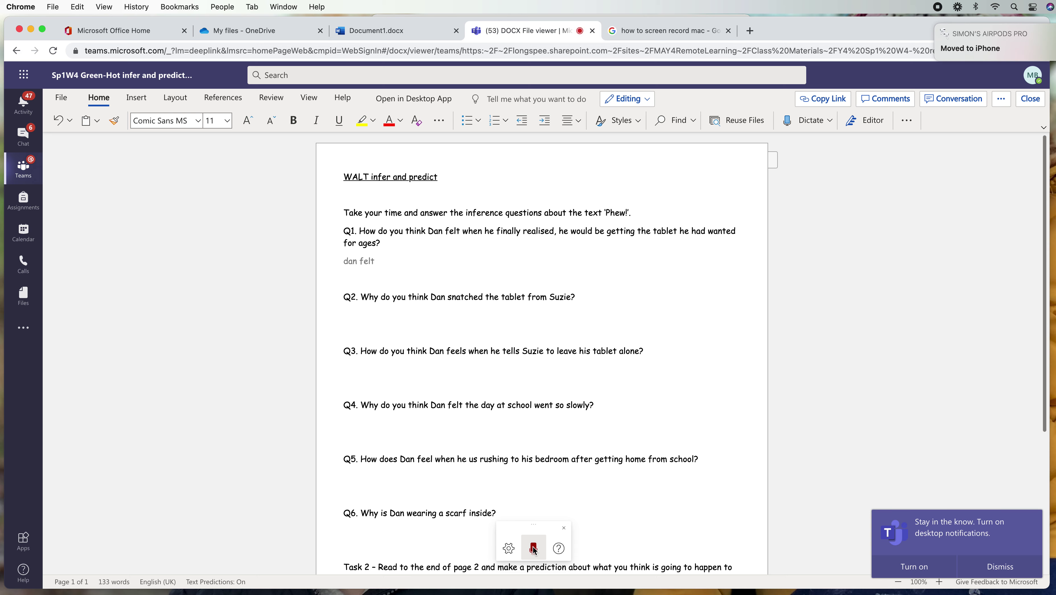
left_click(534, 549)
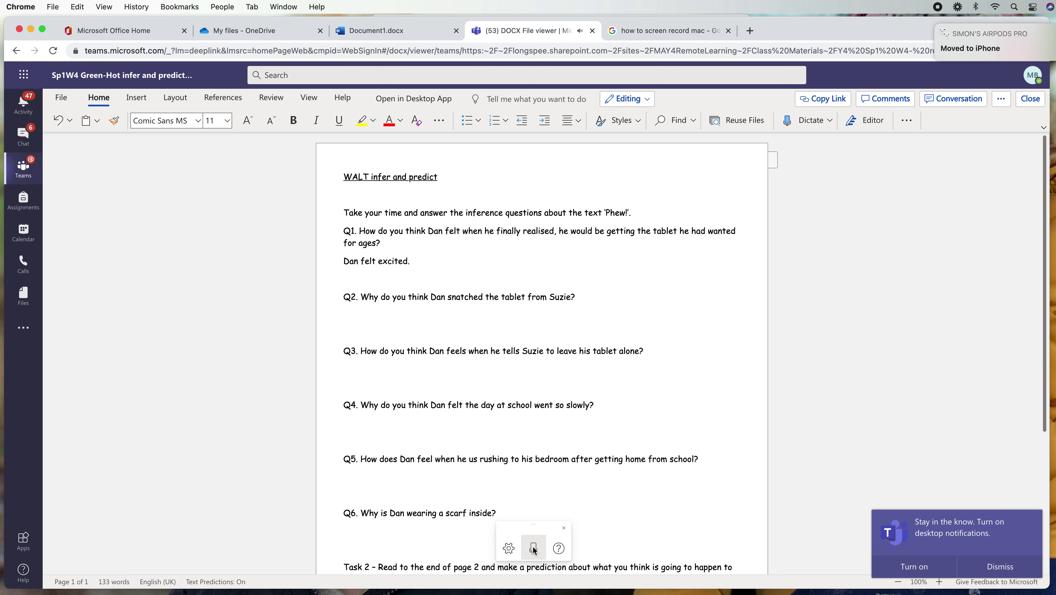